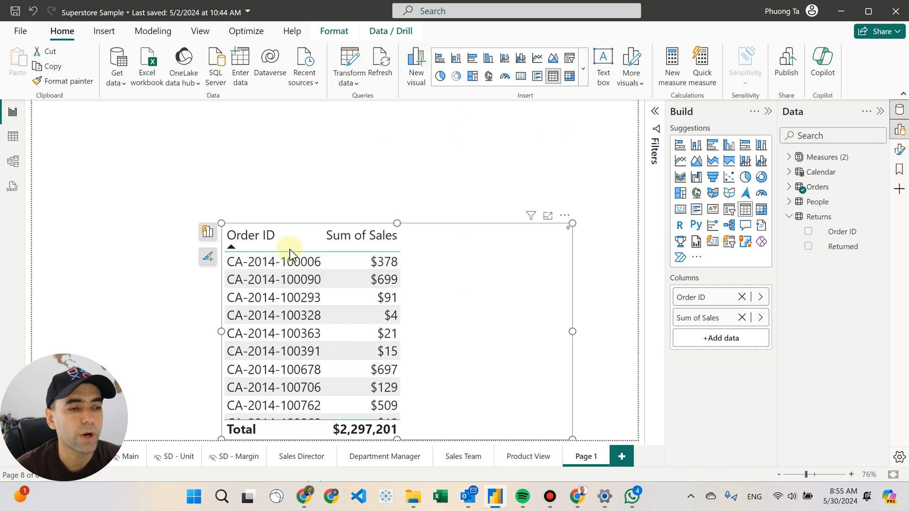
- Examine the Orders and Returns fields, the Returns table's data, and how its Order ID relates to the Orders table in the model
click(790, 188)
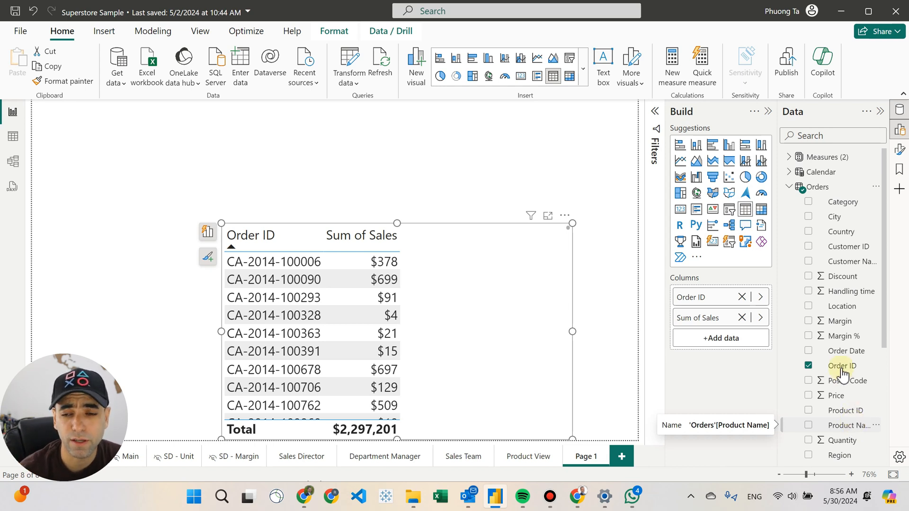
click(790, 187)
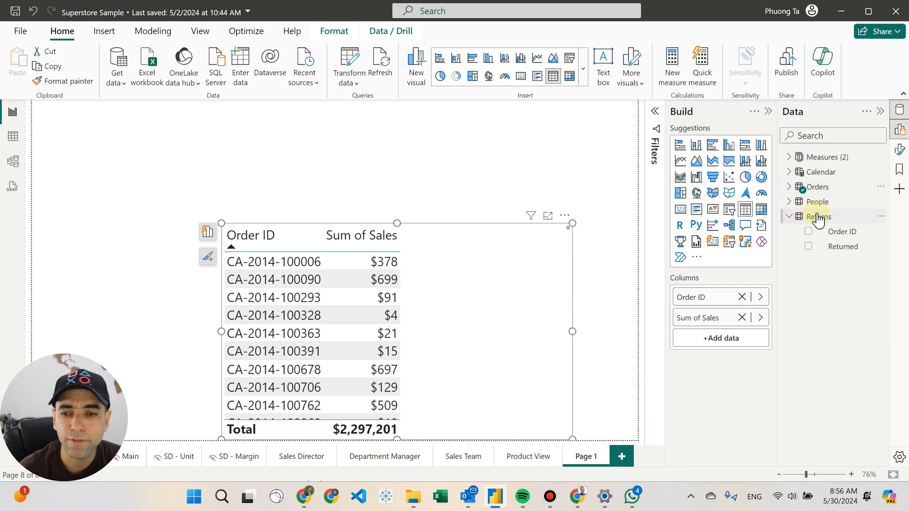
click(13, 136)
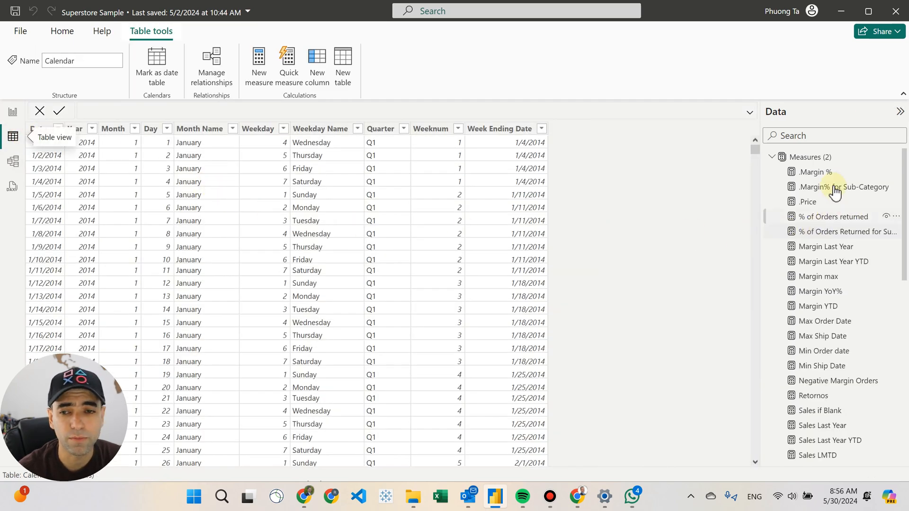
click(773, 157)
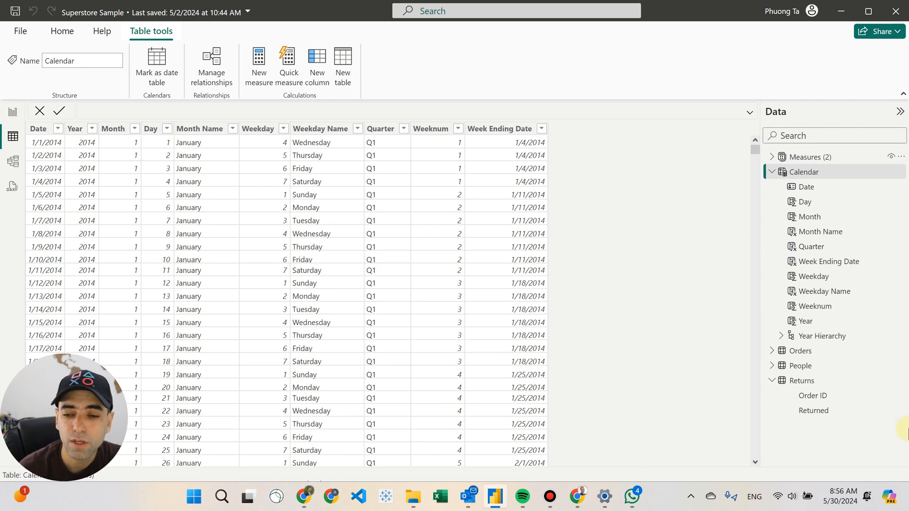
click(817, 396)
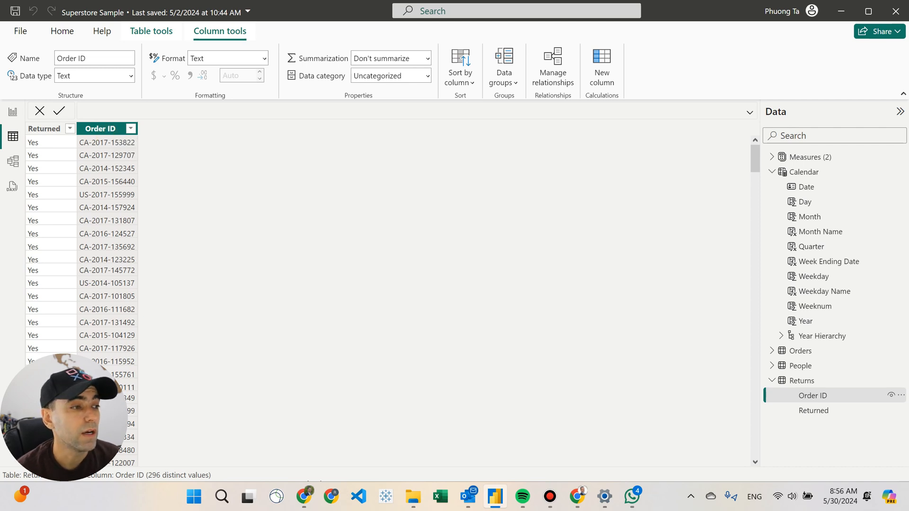
click(11, 162)
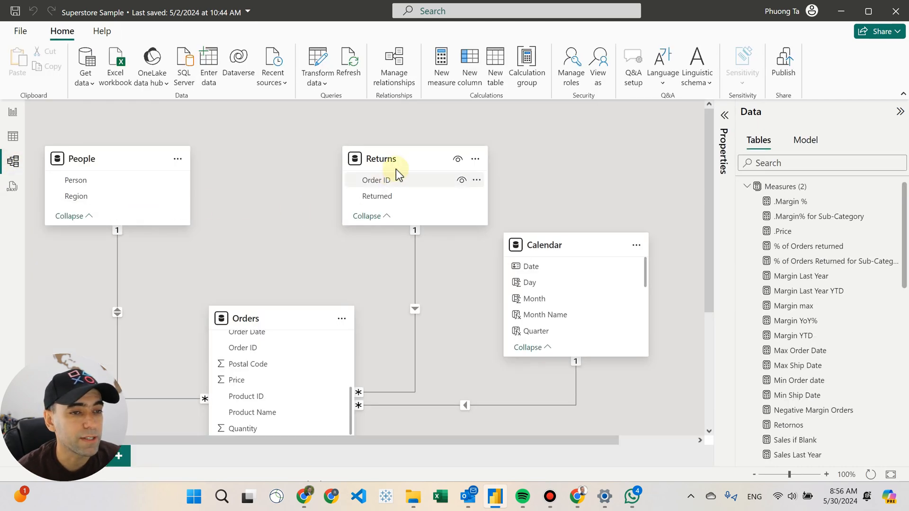
scroll(458, 301, down, 1)
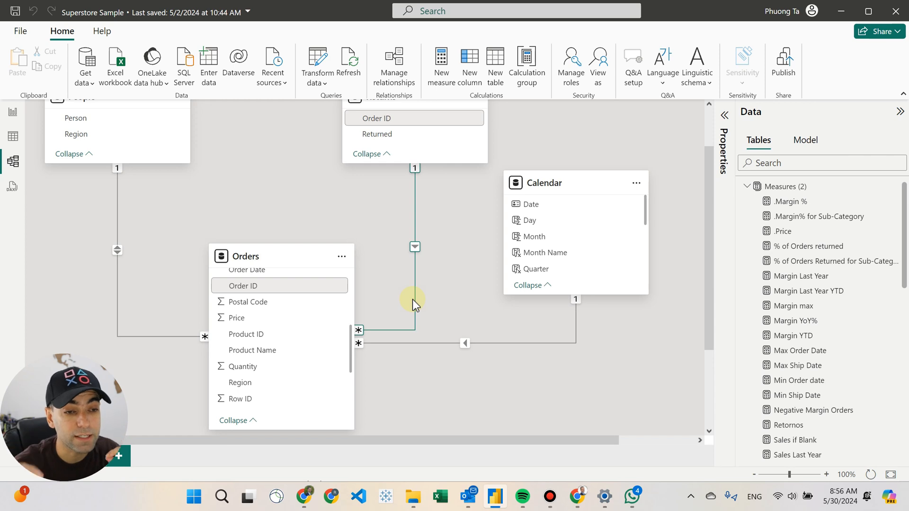
scroll(413, 299, up, 1)
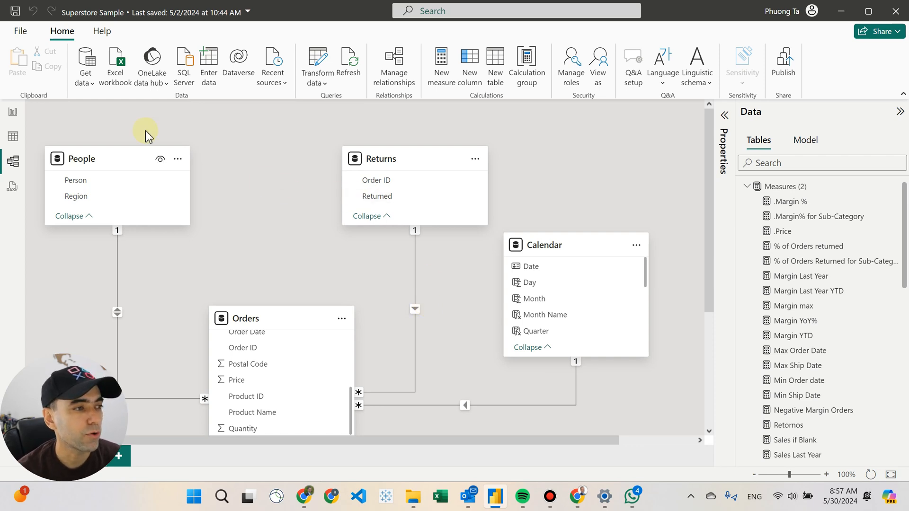
- Add the Returned field from the Returns table to the Order ID and Sum of Sales table visual and review its rows
click(13, 111)
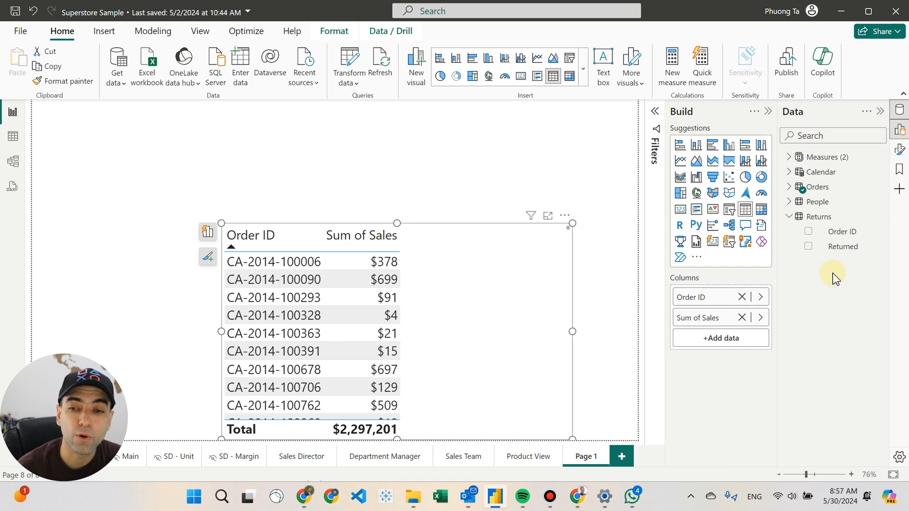
drag(845, 246, 483, 332)
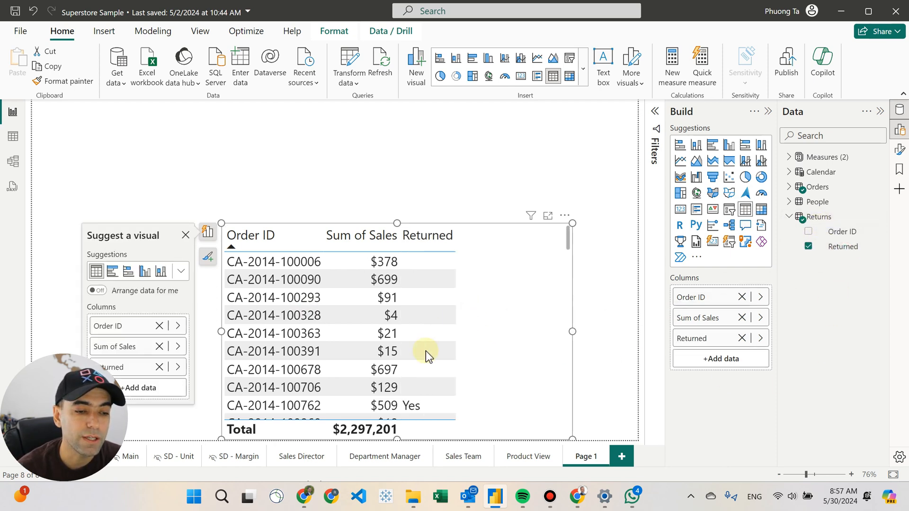
scroll(424, 354, down, 1)
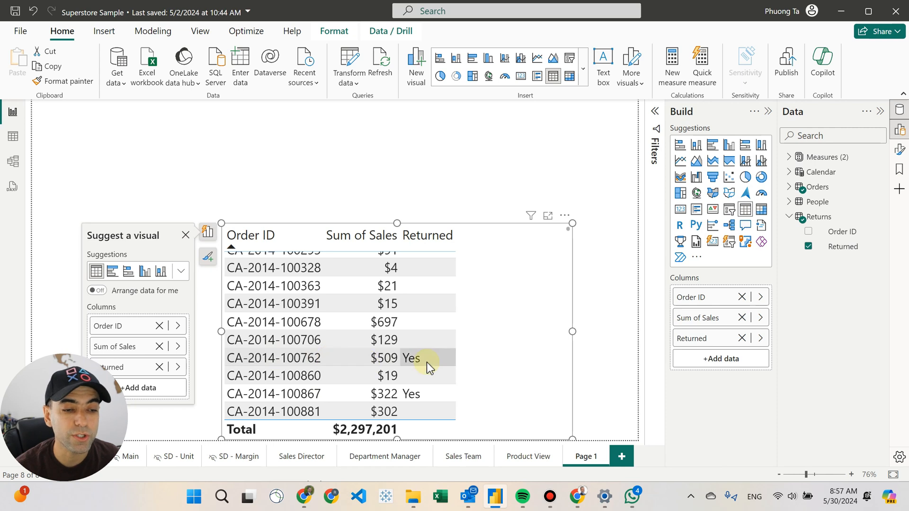
scroll(427, 363, up, 2)
scroll(427, 363, down, 3)
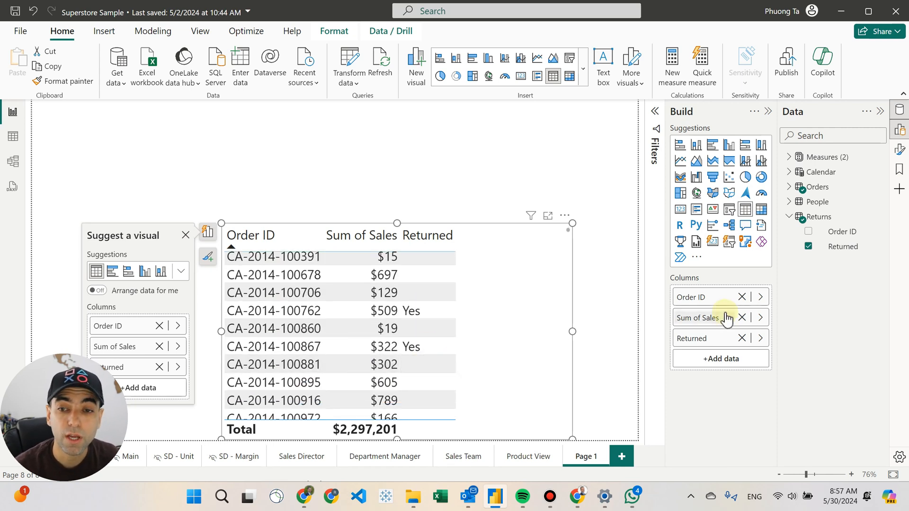
- Delete the relationship between the Returns and Orders tables in the data model
click(13, 161)
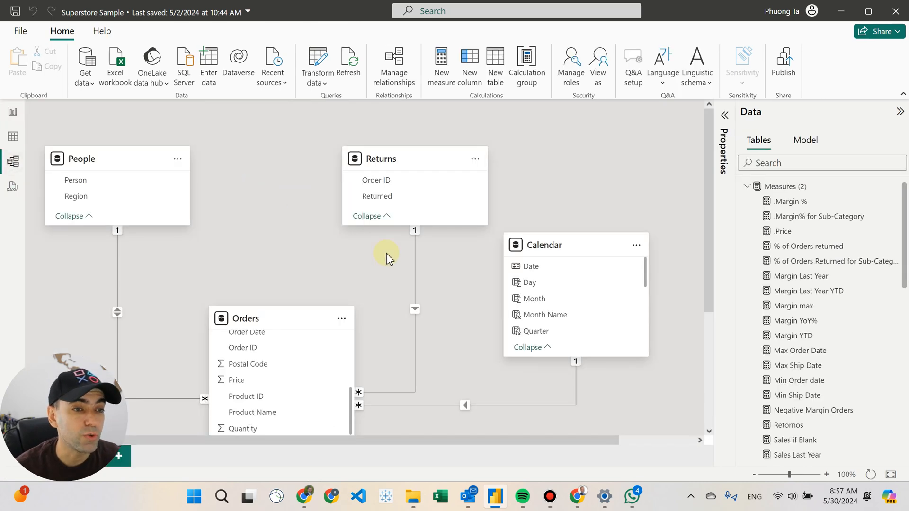
click(411, 359)
key(Delete)
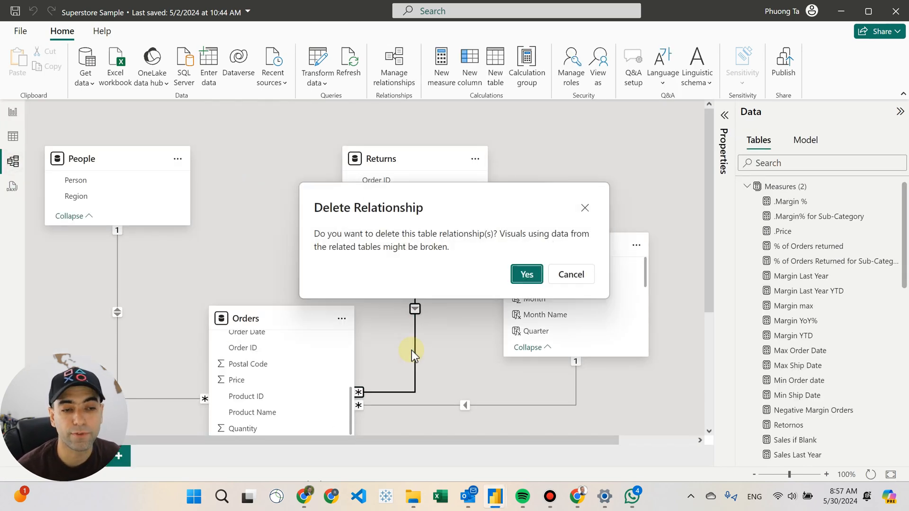
click(525, 279)
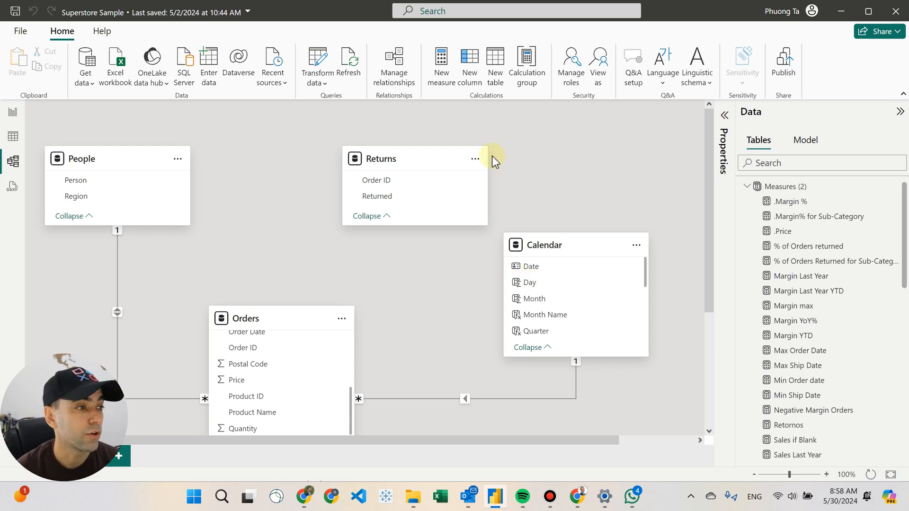
- Check the relationship fix offered for the report page's table visual, dismiss it, and remove the Returned column from the visual
click(12, 115)
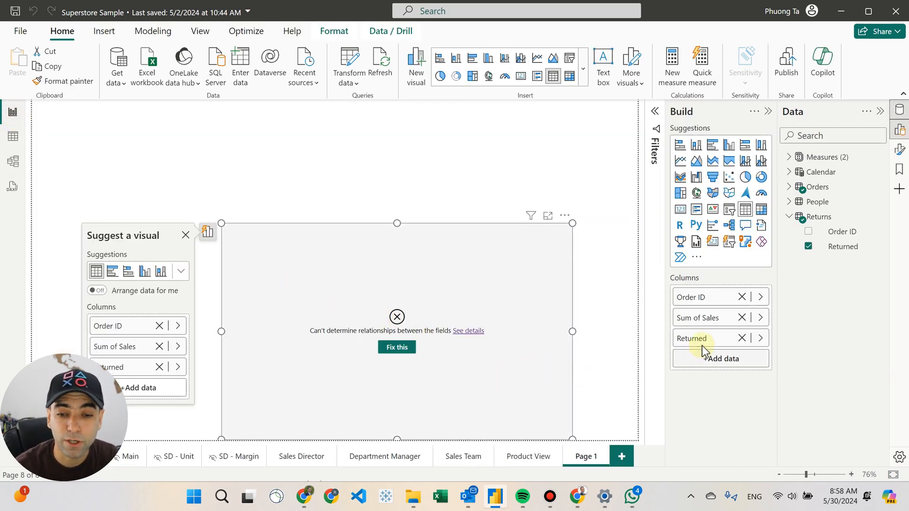
click(398, 351)
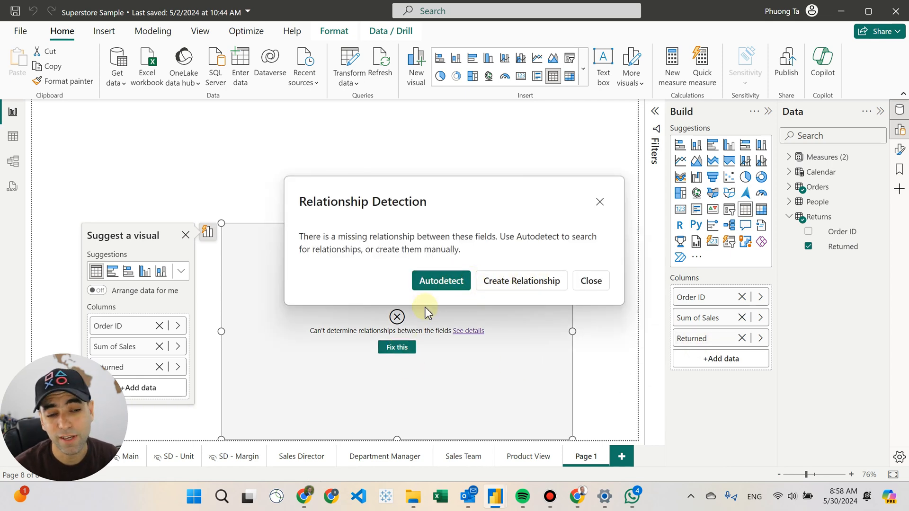
click(592, 281)
click(742, 339)
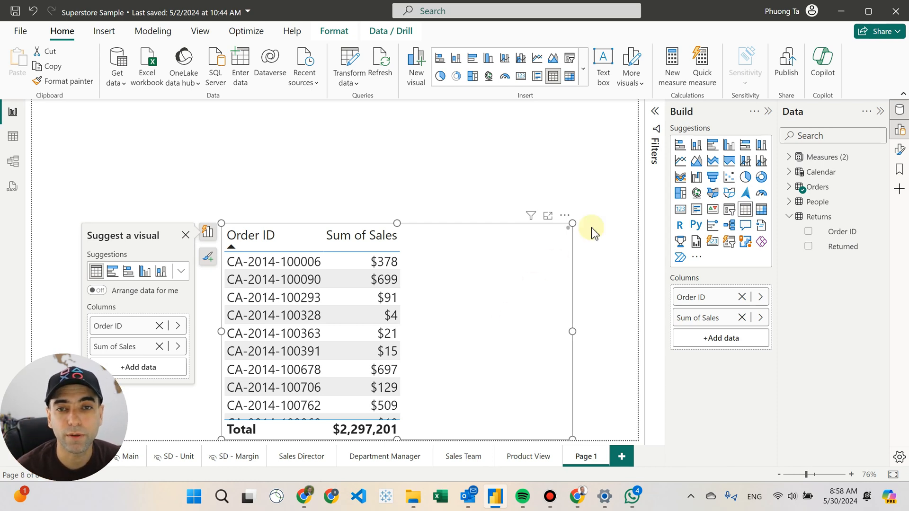
- Create a new measure in the Measures (2) table
click(580, 145)
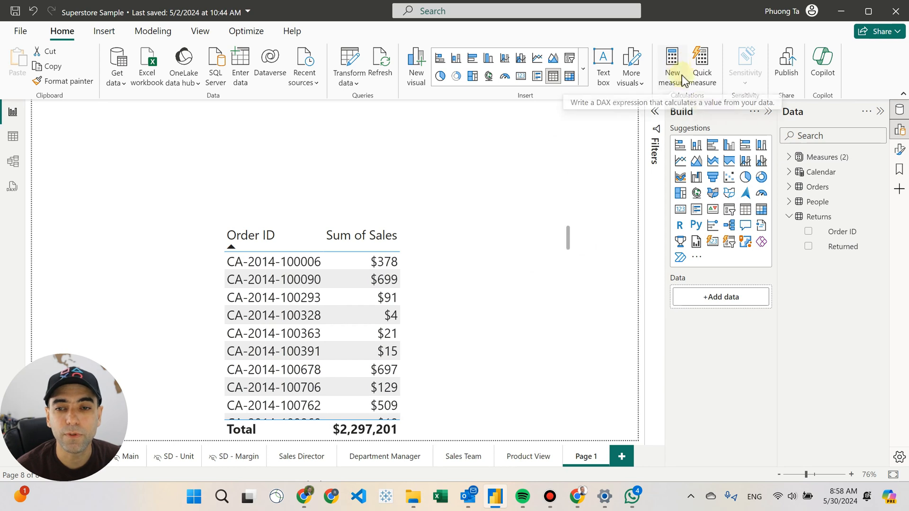
click(844, 247)
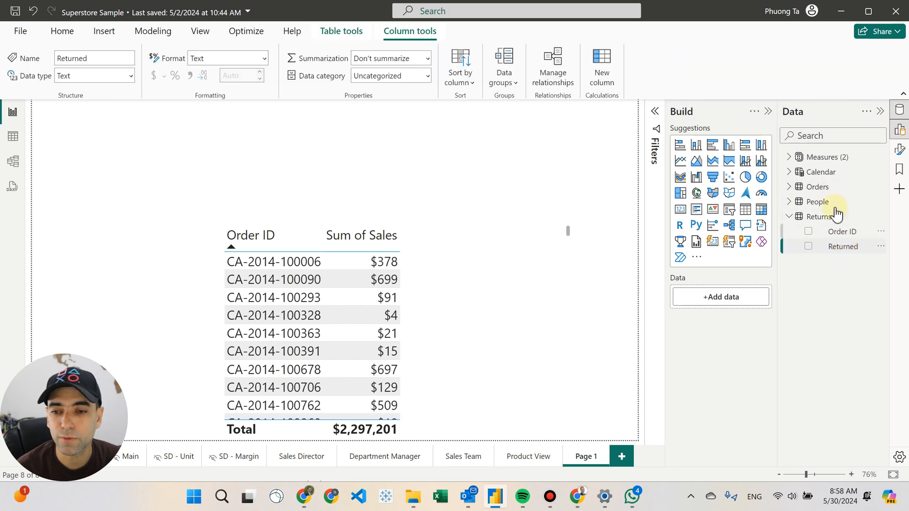
click(790, 157)
click(832, 158)
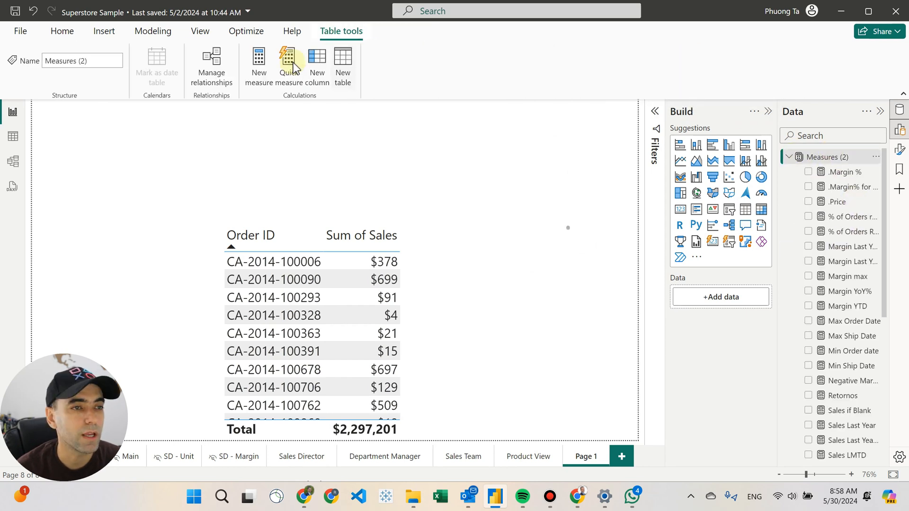
click(259, 64)
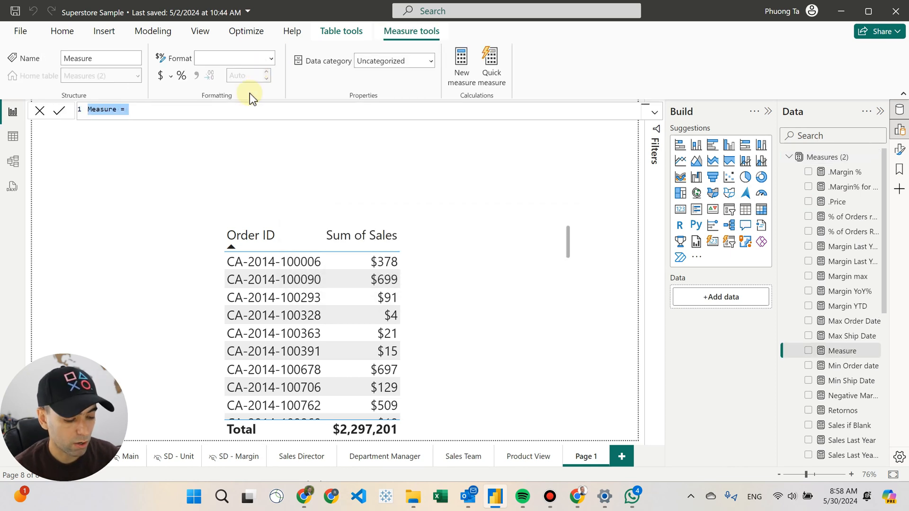
- Name the measure Returned Orders and begin its formula on a second line with the LOOKUPVALUE function
text(Returned )
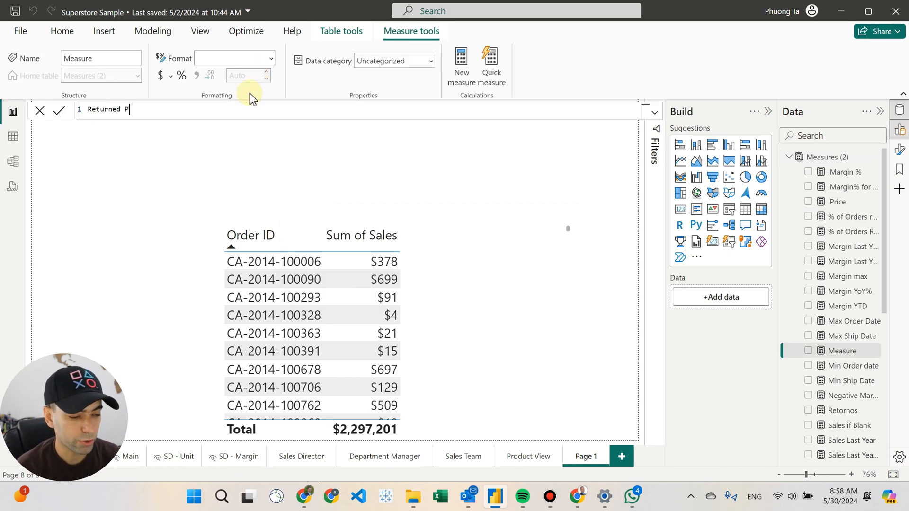
text(Orders =)
key(shift+Return)
text(lo)
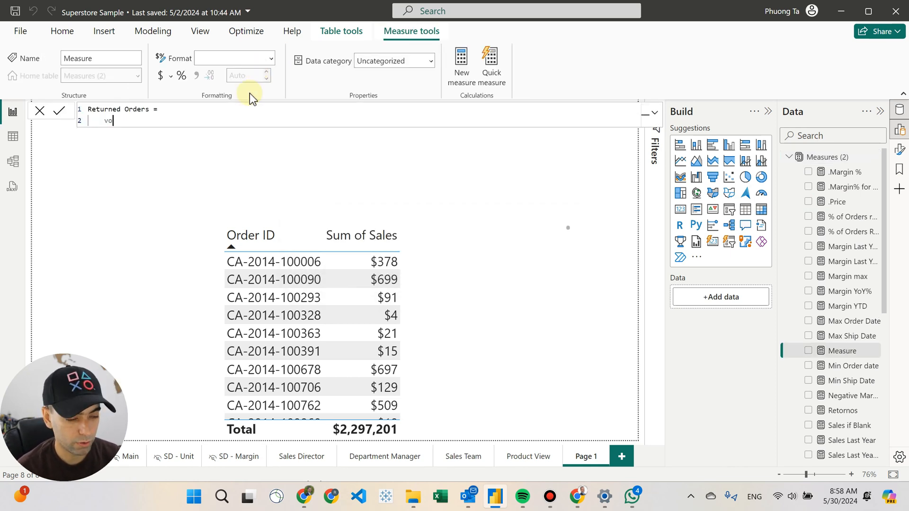
text(o)
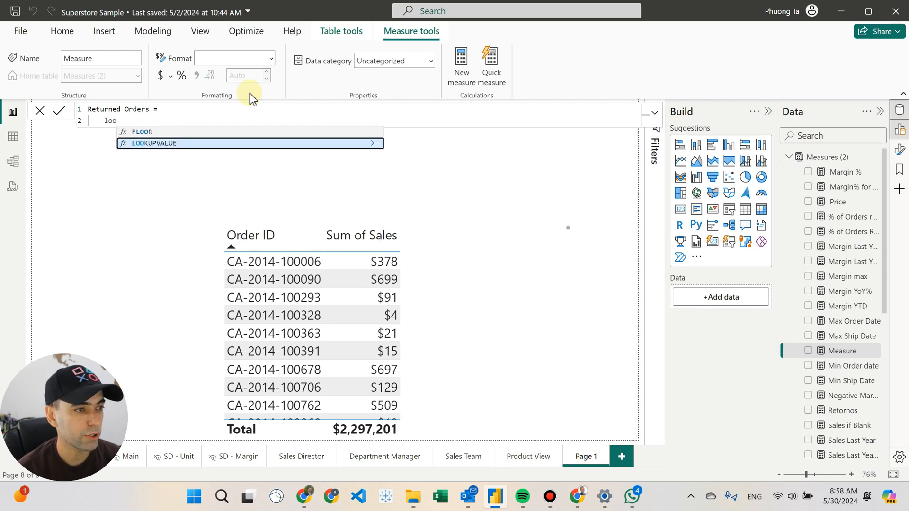
key(Tab)
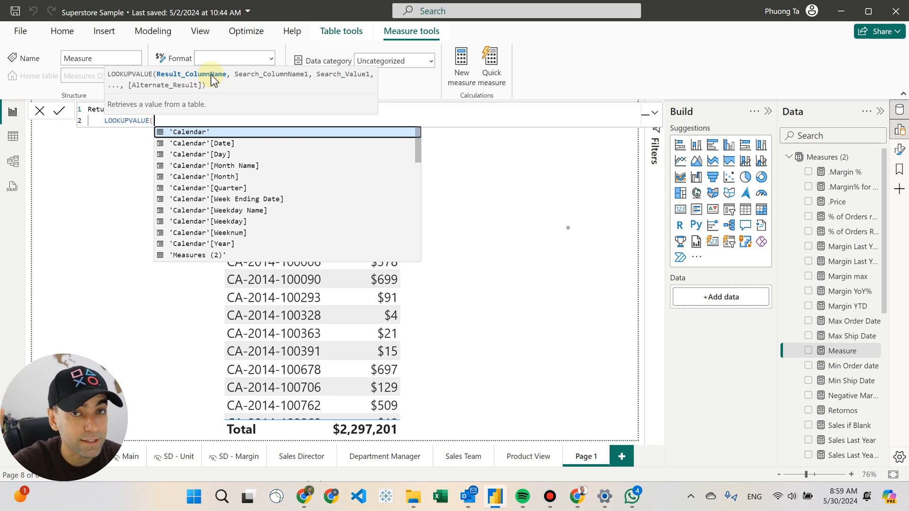
- Enter Returns[Returned] as the LOOKUPVALUE result column and Returns[Order ID] as its search column
text(retu)
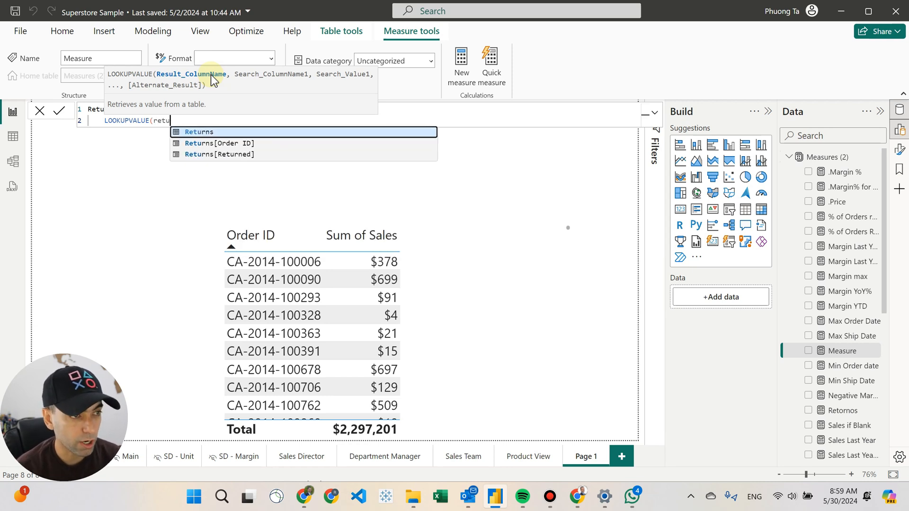
key(Down)
key(Down)
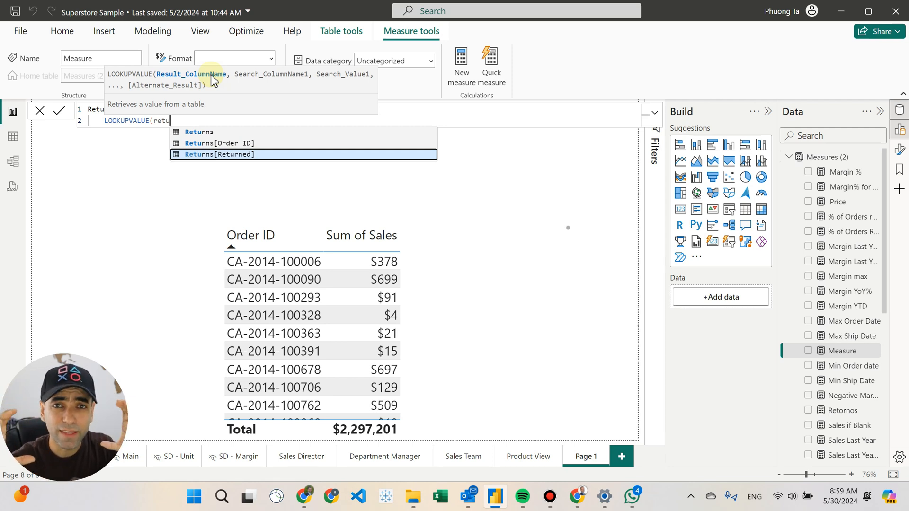
key(Tab)
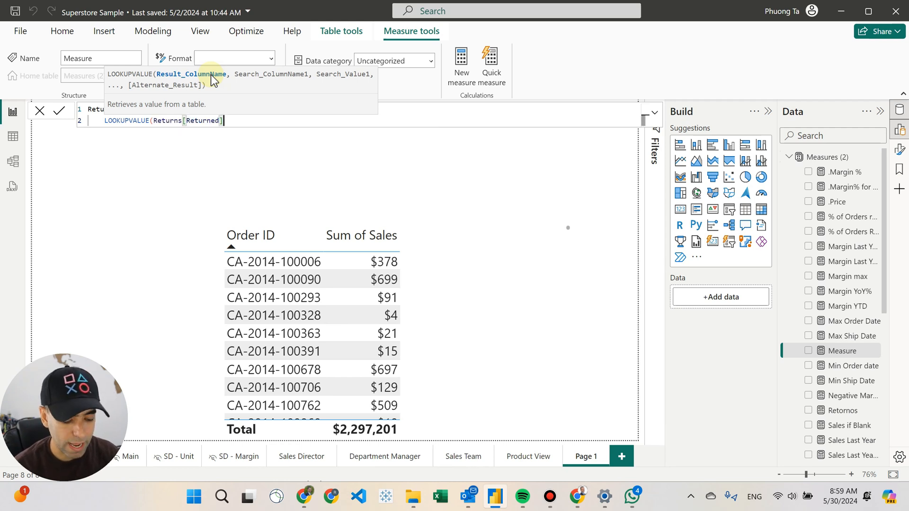
text(,)
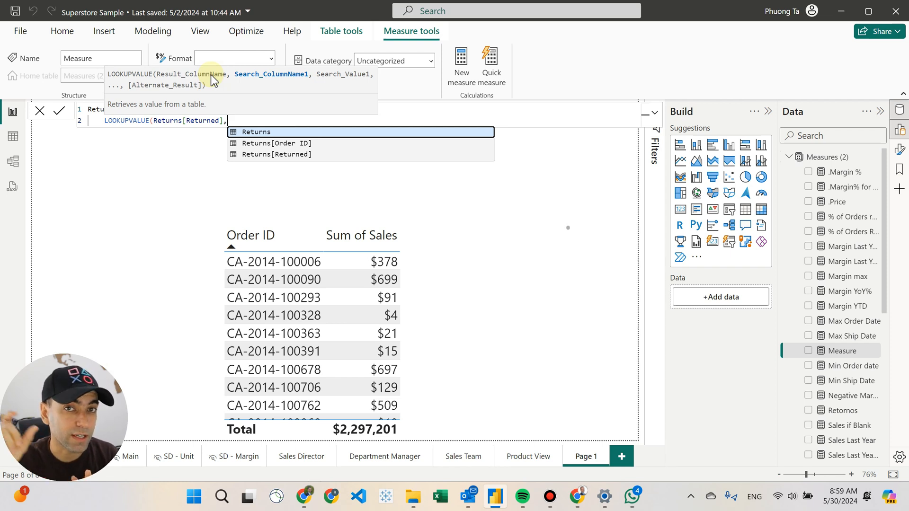
key(Down)
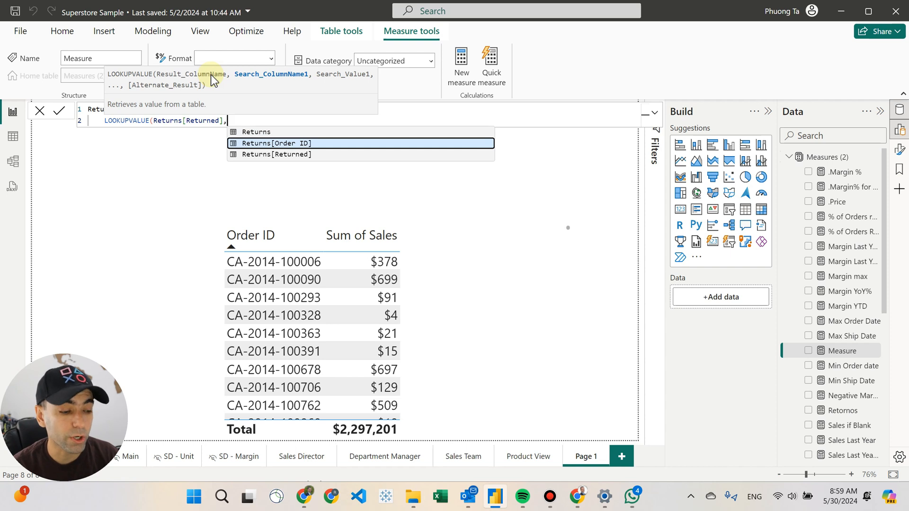
key(Tab)
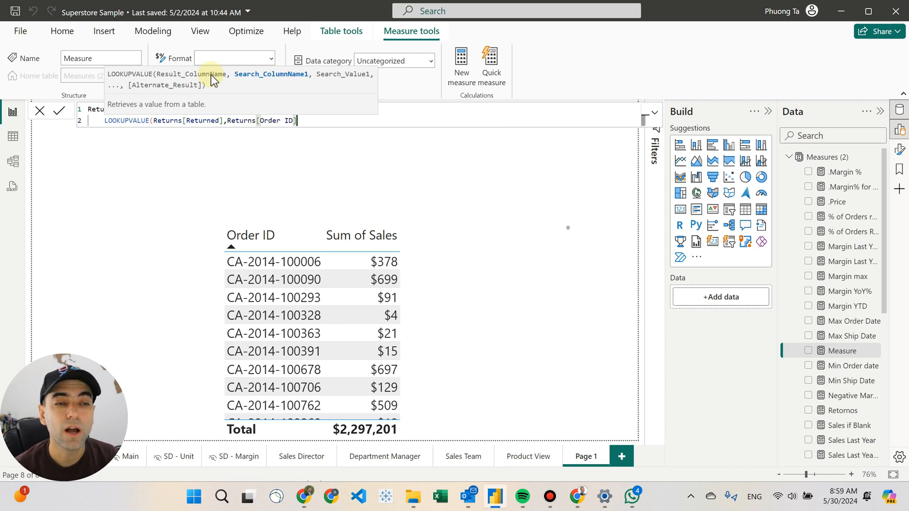
- Begin the search value argument of the LOOKUPVALUE function after Returns[Order ID]
text(,)
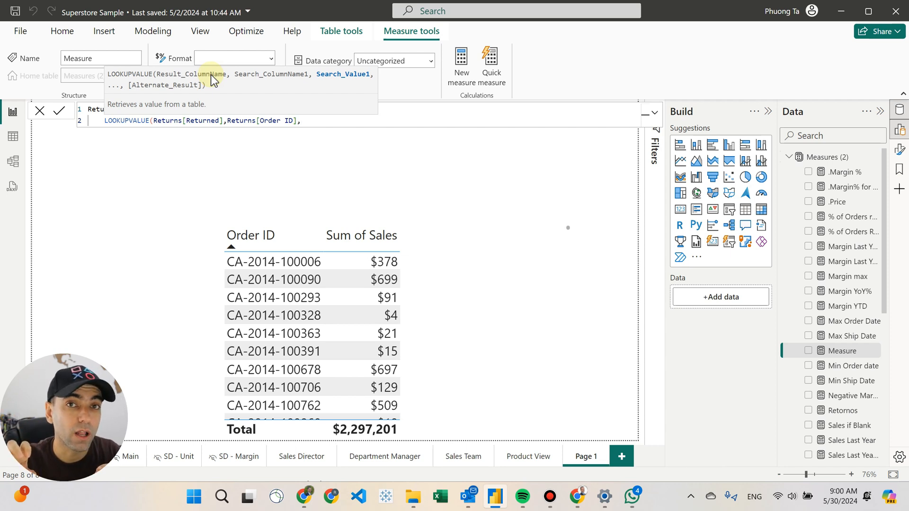
text(or)
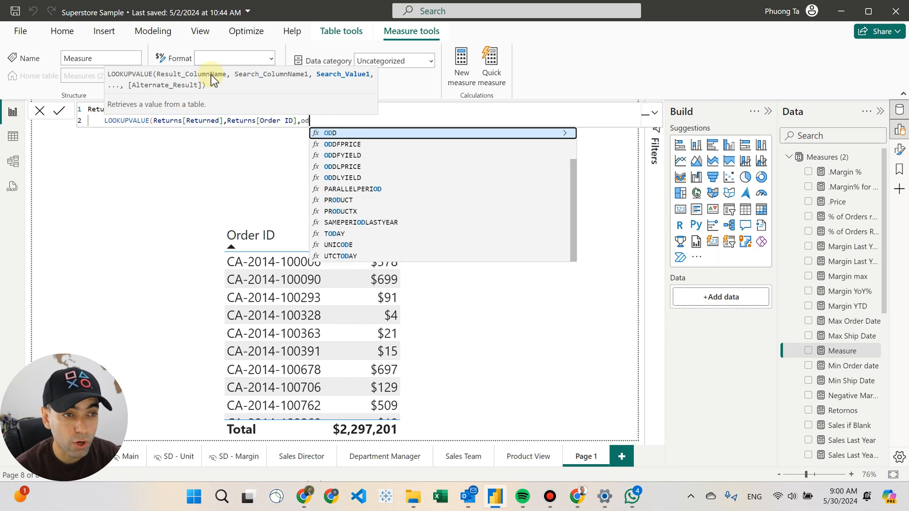
text(der)
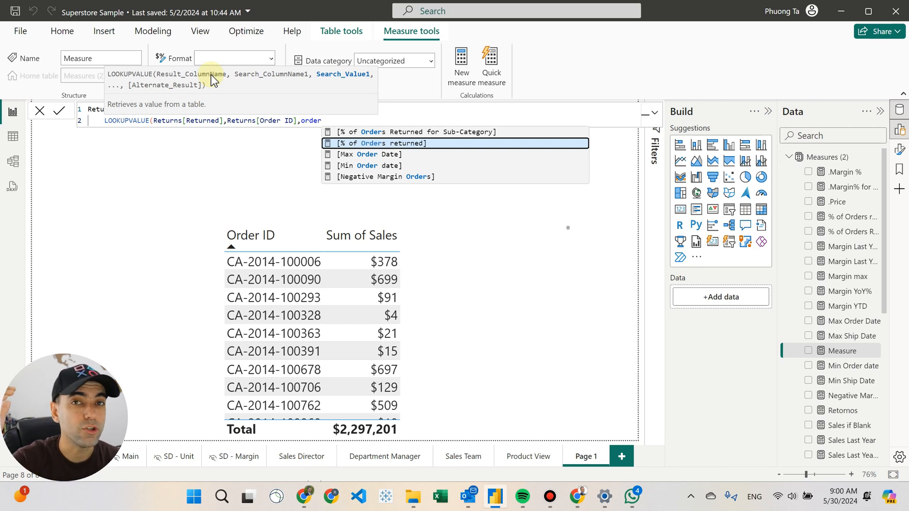
key(BackSpace)
key(BackSpace)
key(BackSpace)
key(BackSpace)
key(BackSpace)
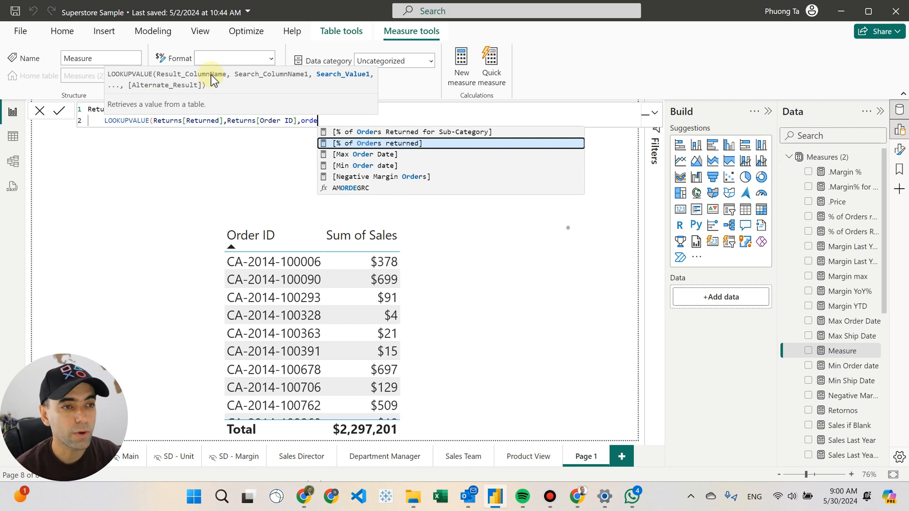
- Enter MAX(Orders[Order ID]) as the LOOKUPVALUE search value, close the function and commit the Returned Orders measure
text(MAX)
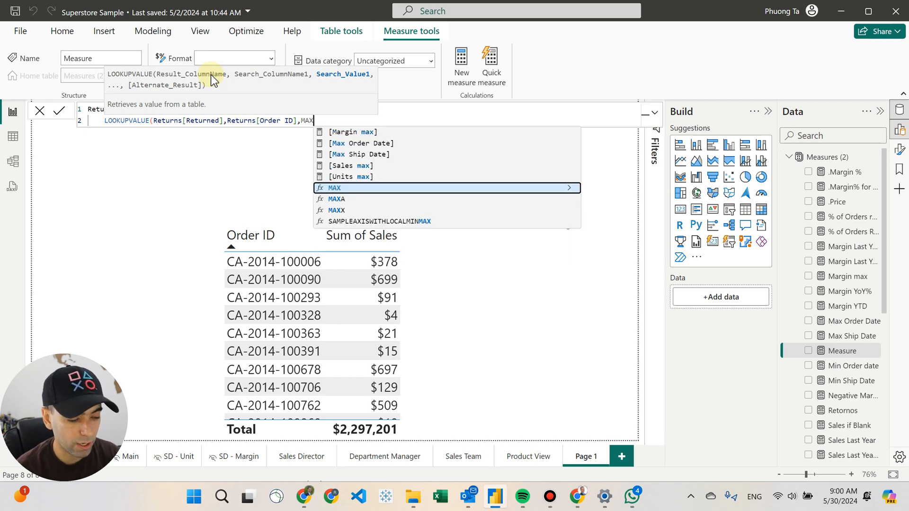
text((order)
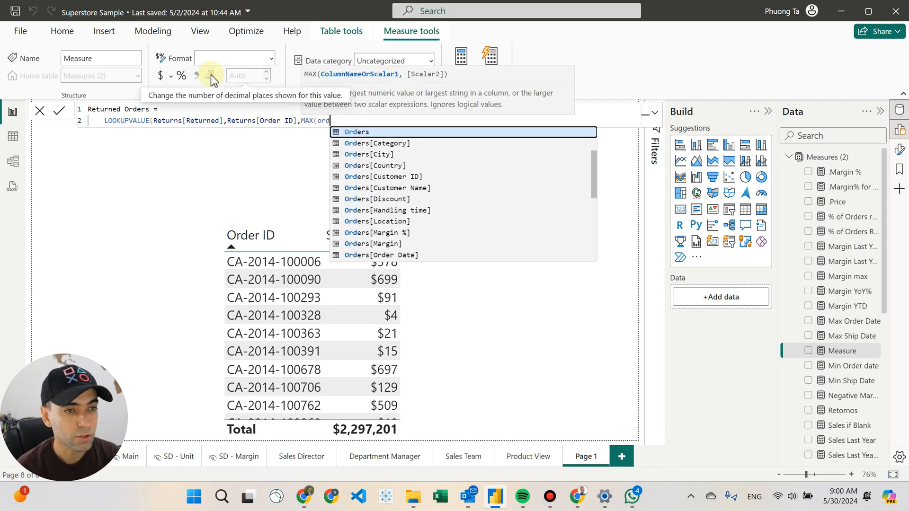
key(Down)
key(Down)
key(Down)
key(Down)
key(Down)
key(Down)
key(Down)
key(Down)
key(Down)
key(Down)
key(Down)
key(Down)
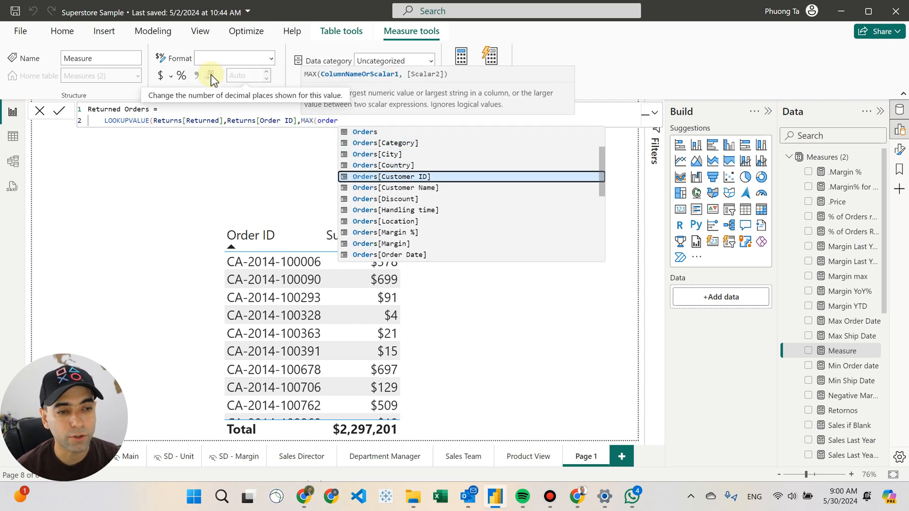
key(Up)
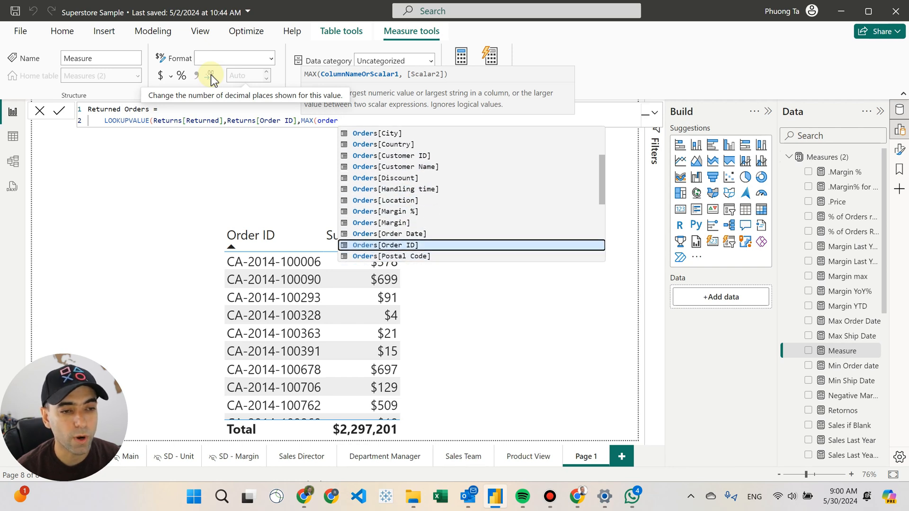
key(Tab)
text()))
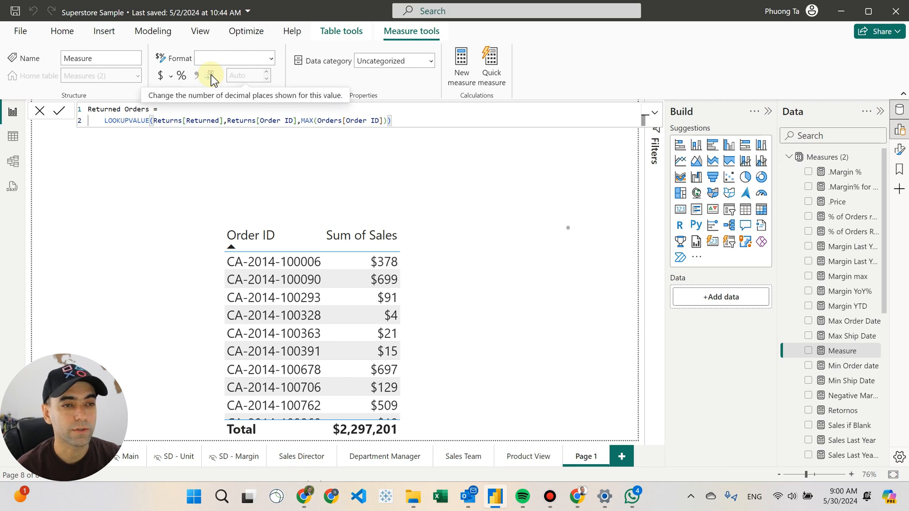
key(Return)
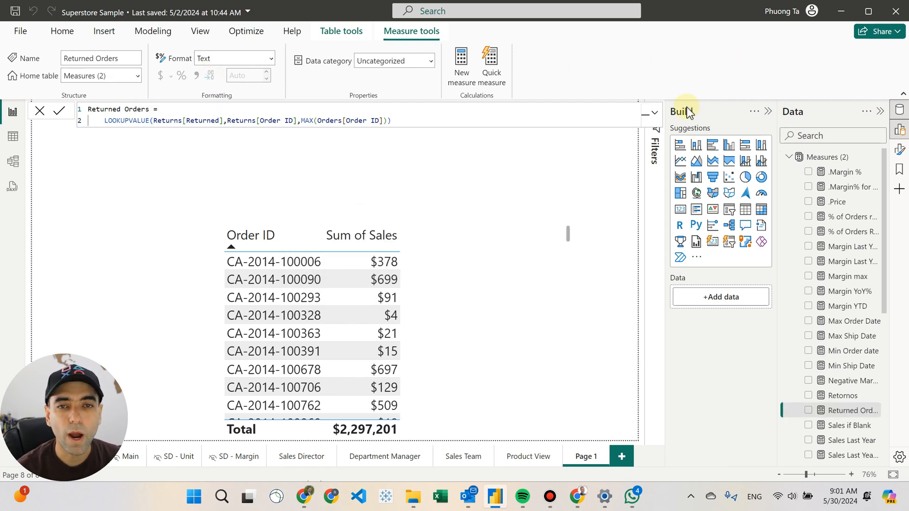
- Select the table visual with Order ID and Sum of Sales and move it higher on the page
click(448, 304)
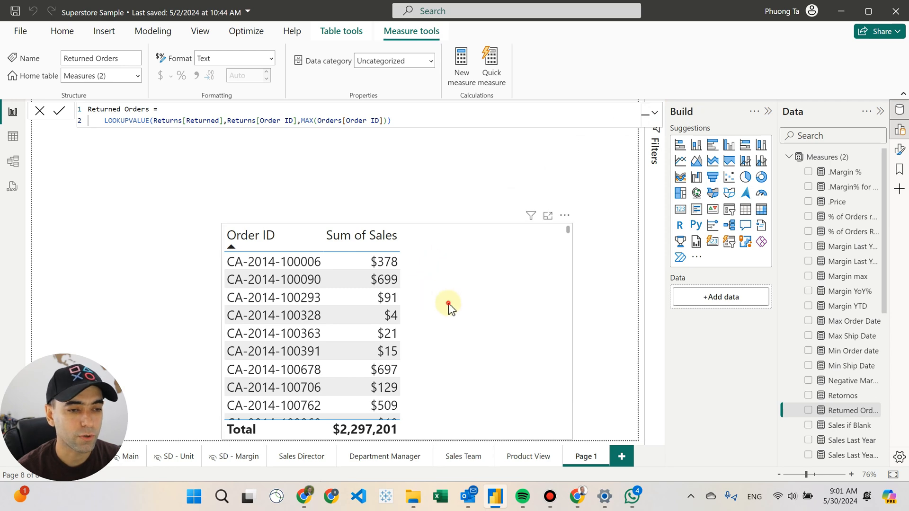
click(425, 245)
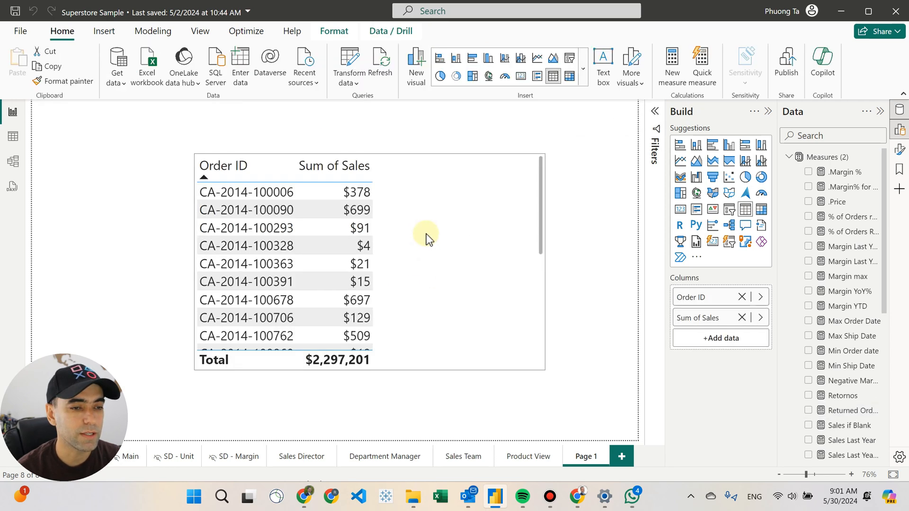
- Add the Orders table's Product Name between Order ID and Sum of Sales in the table visual, and remove it again
click(789, 157)
click(789, 186)
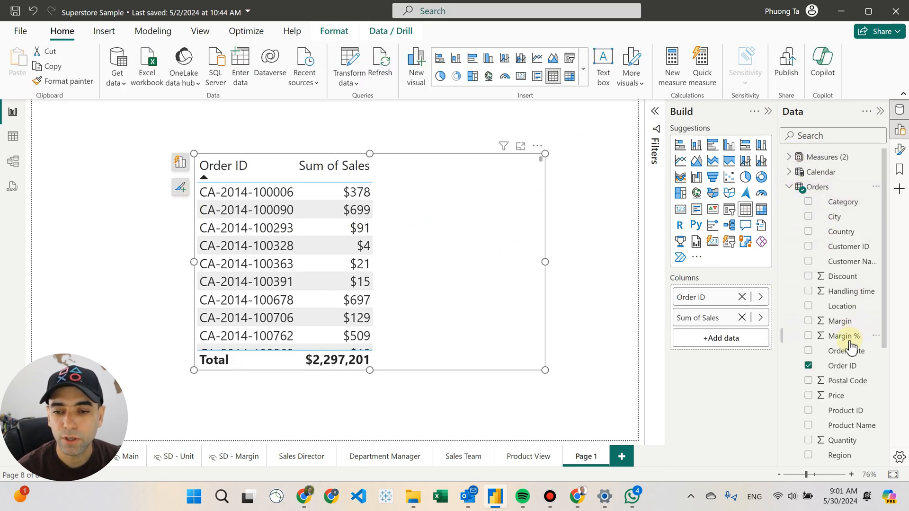
scroll(850, 346, down, 4)
drag(847, 246, 721, 308)
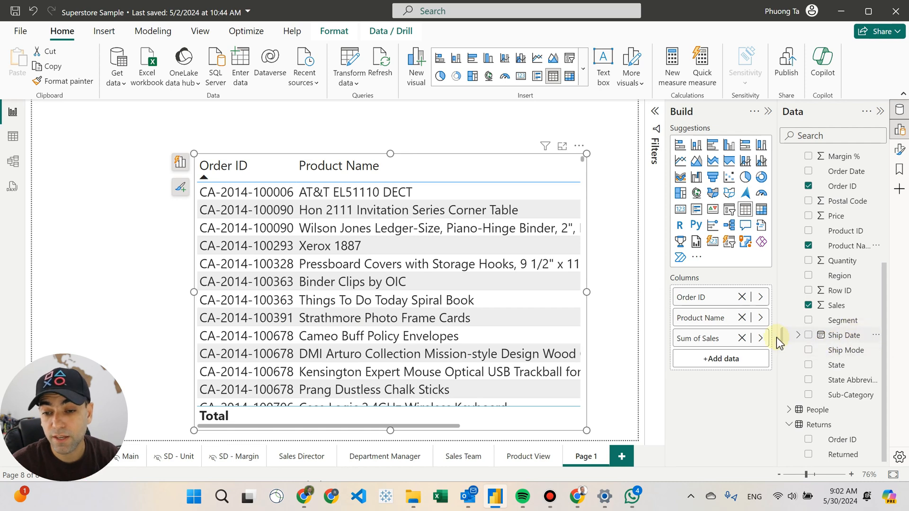
click(742, 318)
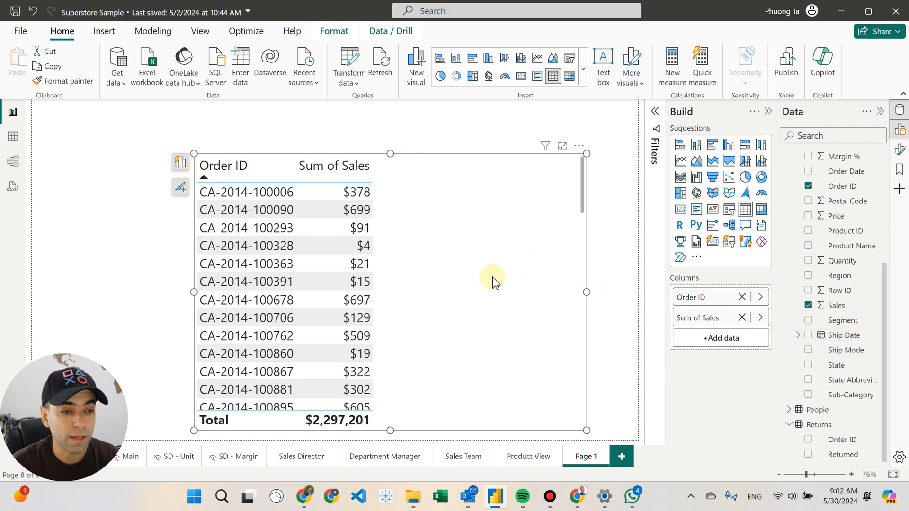
- Shorten the table visual from its upper edge and add the Returned Orders measure after Sum of Sales
drag(391, 153, 392, 178)
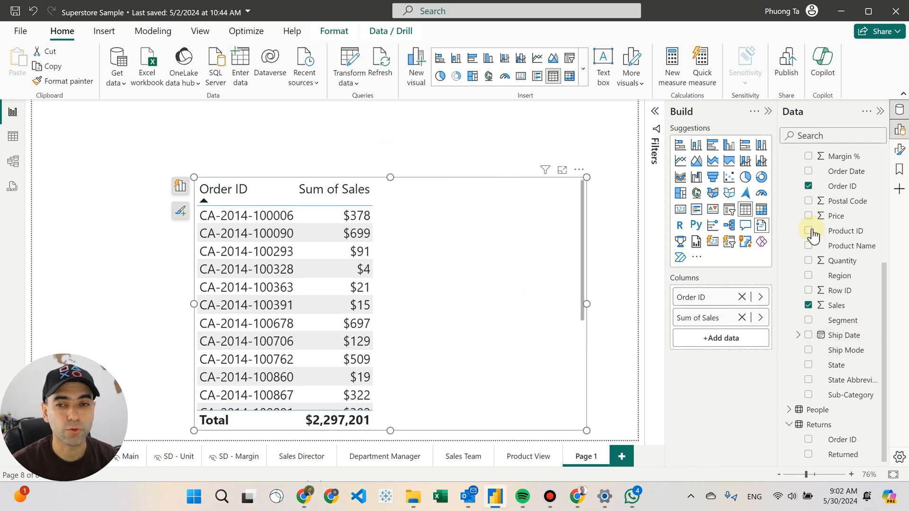
scroll(889, 303, up, 5)
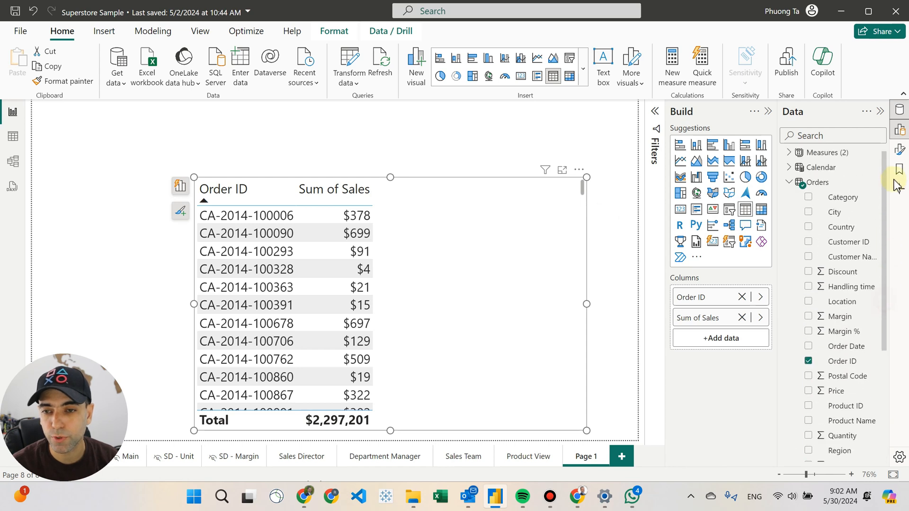
click(790, 153)
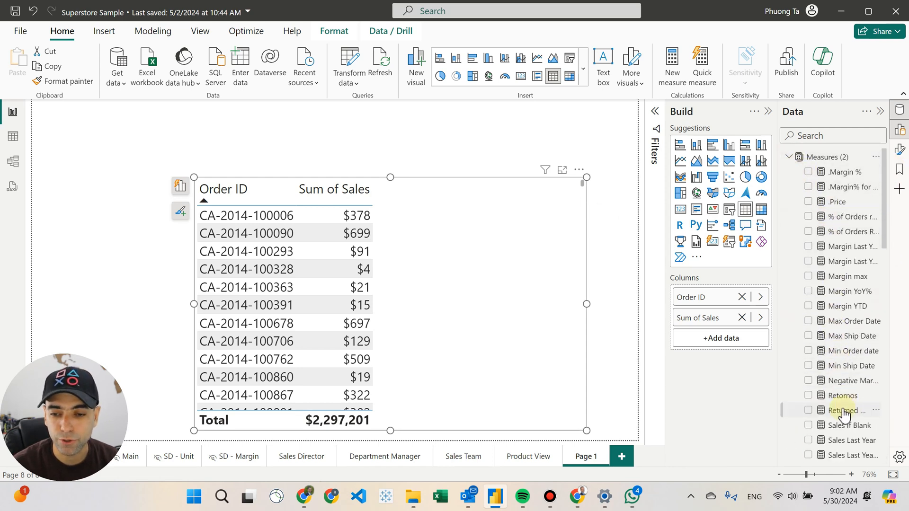
drag(845, 412, 464, 288)
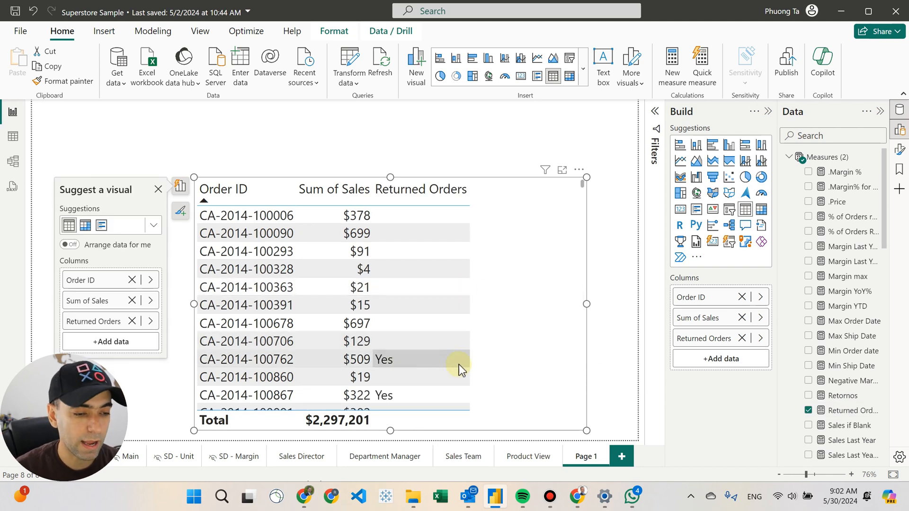
scroll(516, 315, down, 2)
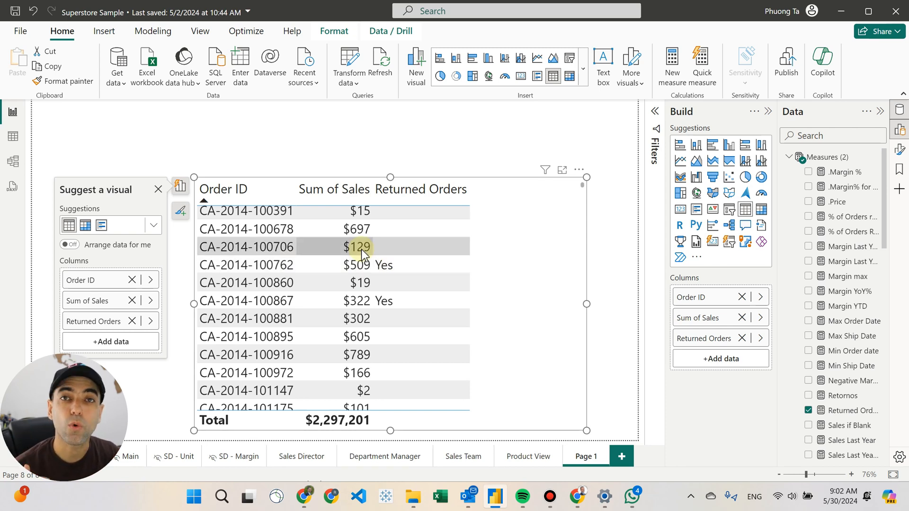
- Move the Returns table closer to the People table in the model diagram, and return to the report page
click(13, 161)
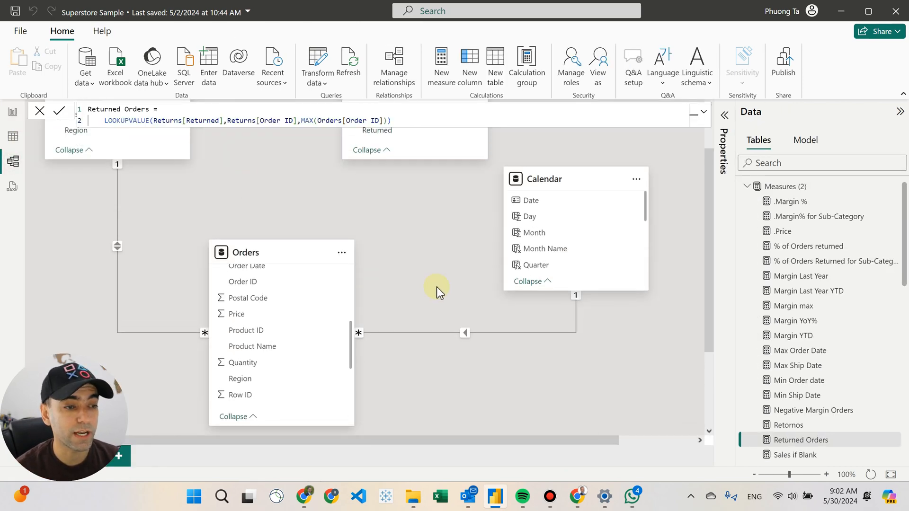
drag(392, 152, 325, 162)
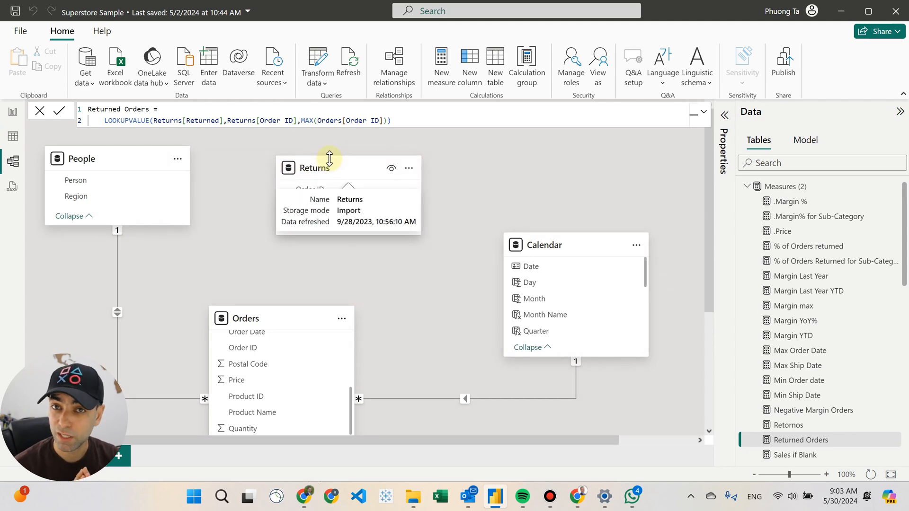
click(13, 114)
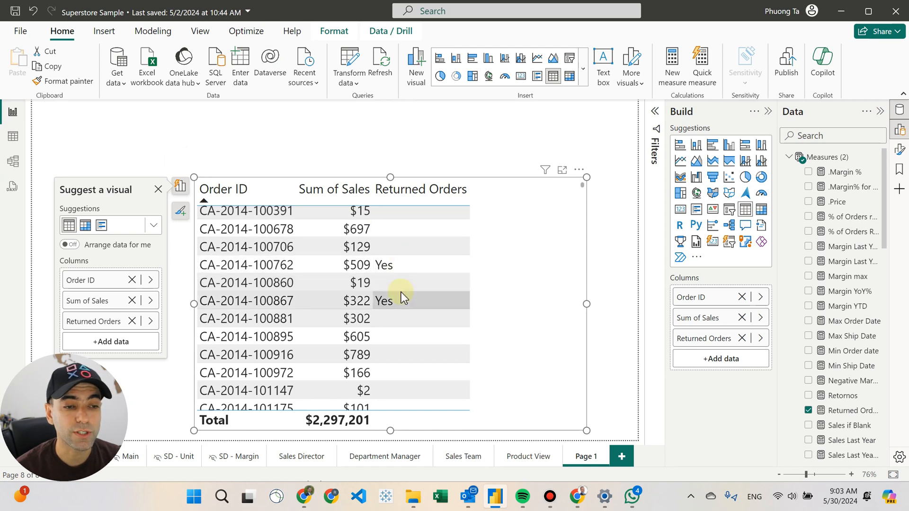
- Add "No" as the alternate result of LOOKUPVALUE in the Returned Orders measure and commit the formula
click(846, 410)
click(389, 120)
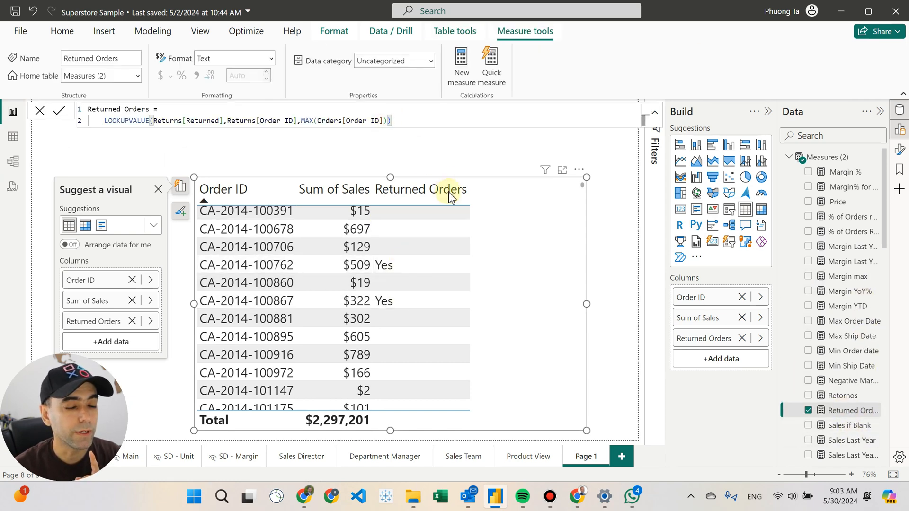
text(,)
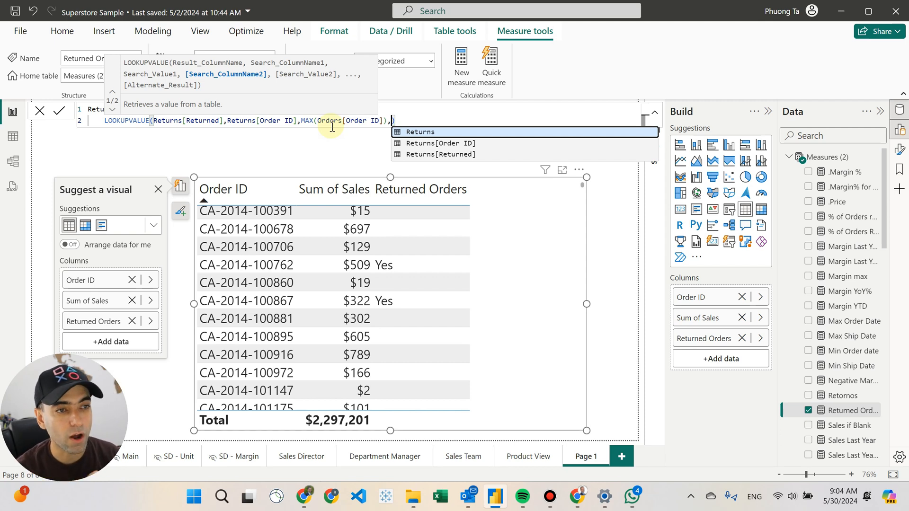
text("N)
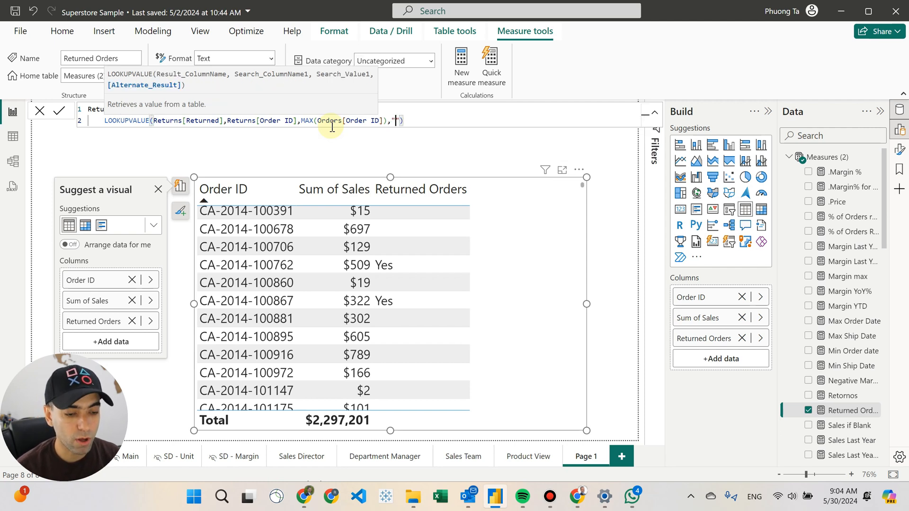
text(o)
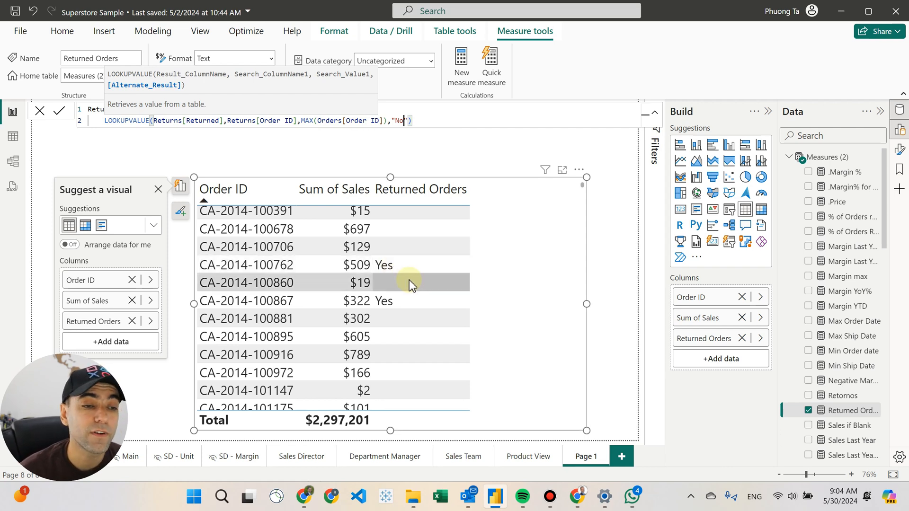
scroll(419, 320, up, 2)
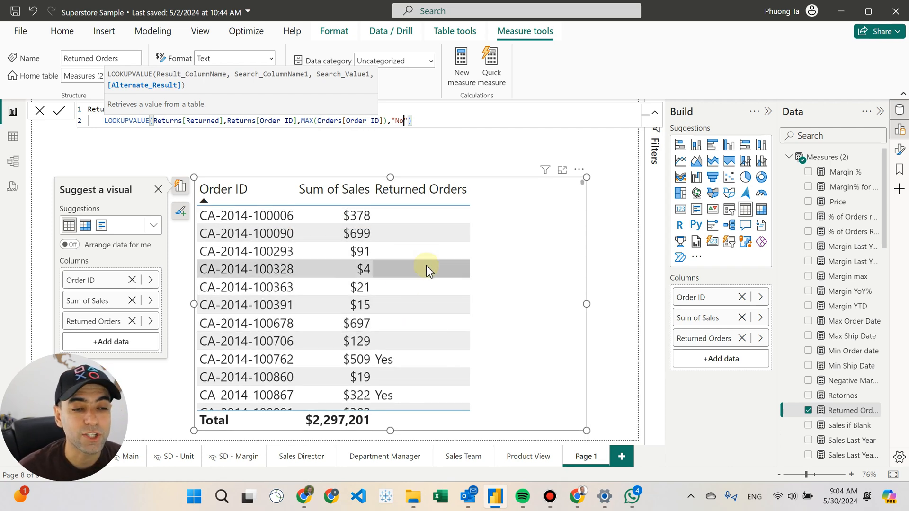
click(429, 120)
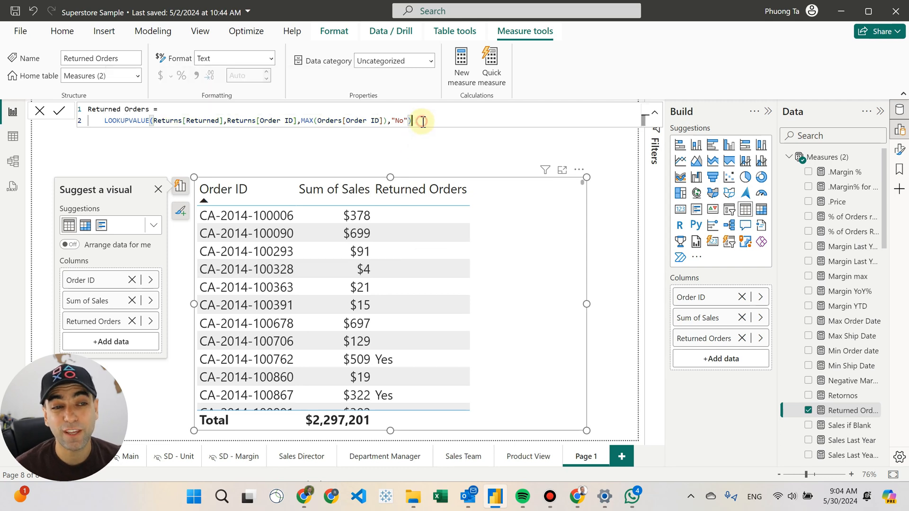
key(Return)
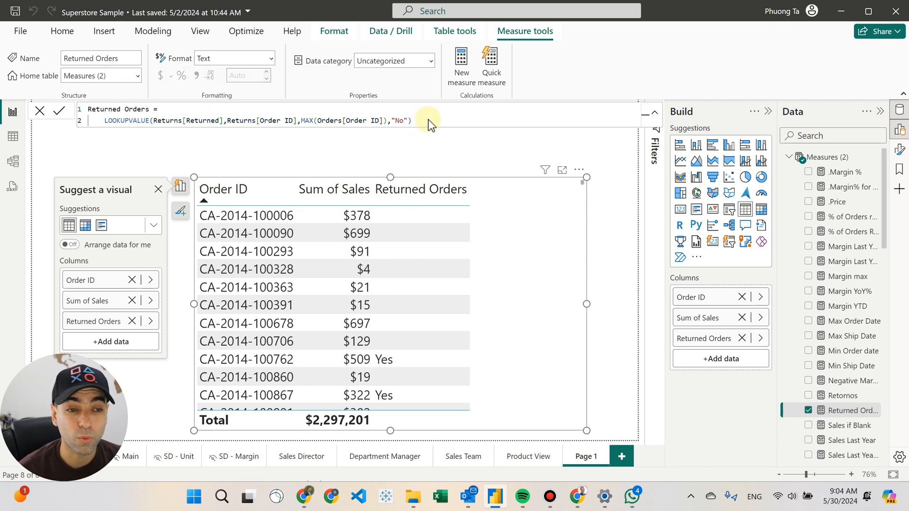